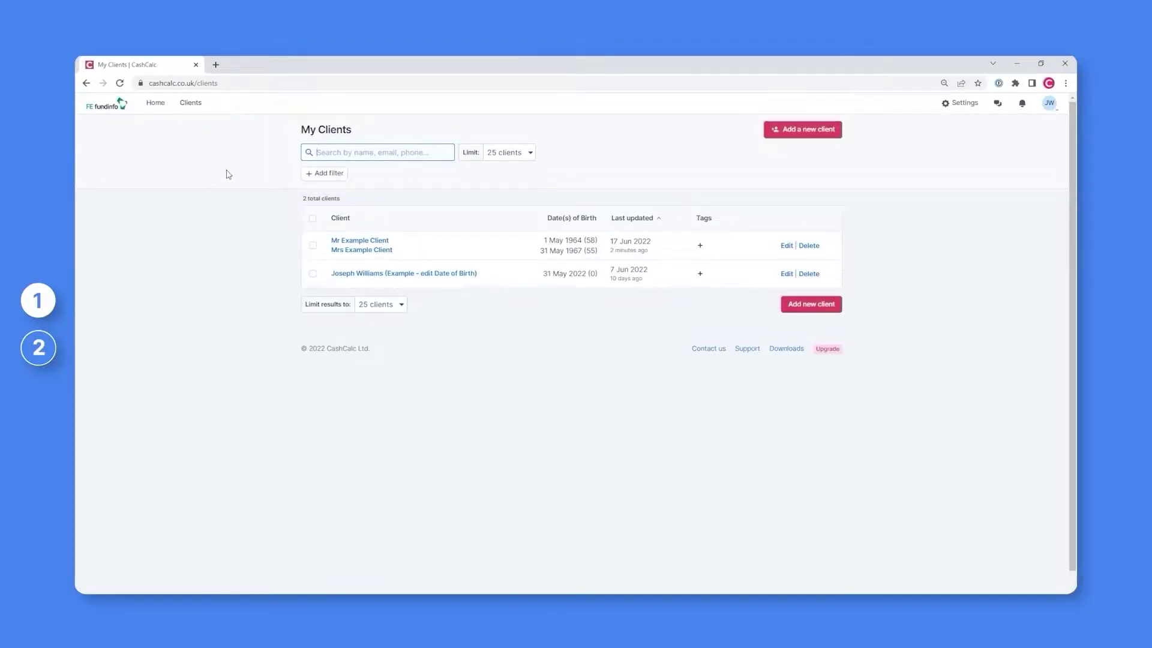
- Open Mr and Mrs Example Client's record and go to its Intelliflo Office integrations page
left_click(408, 244)
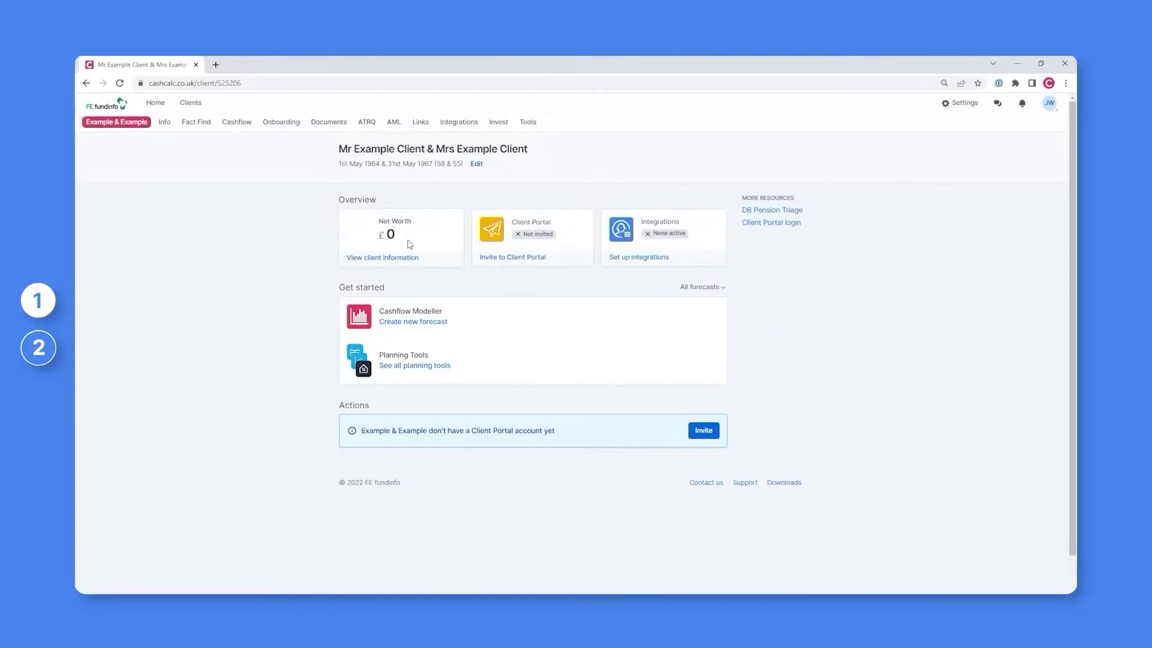
left_click(456, 123)
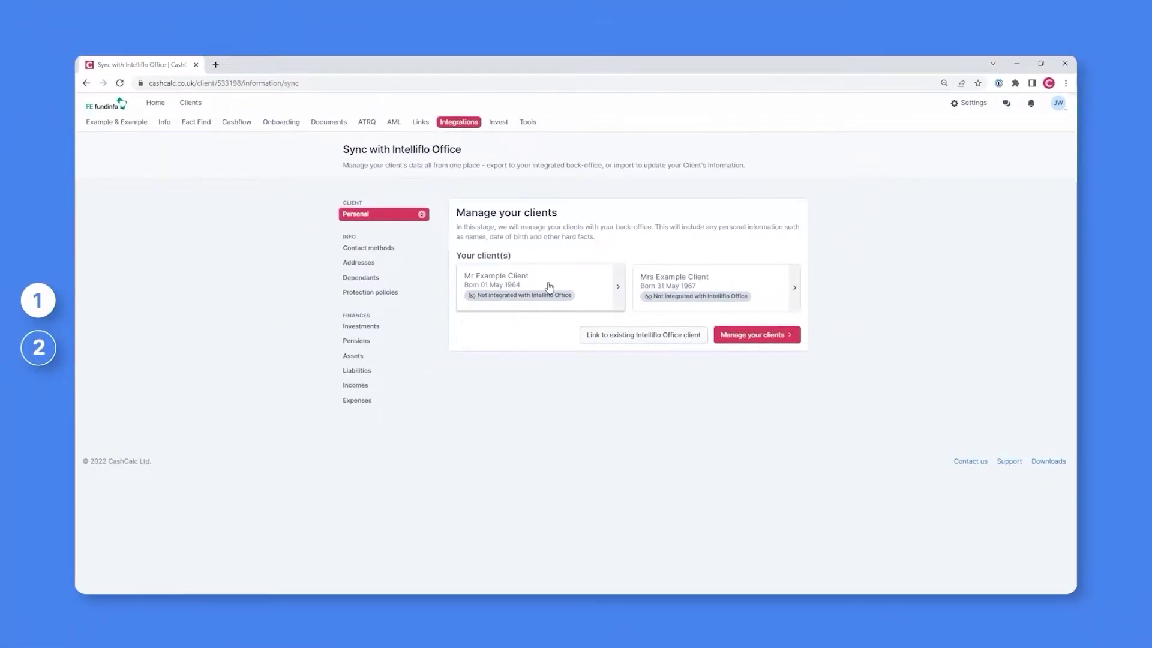
- Export Mr Example Client's card to Intelliflo Office
left_click(549, 287)
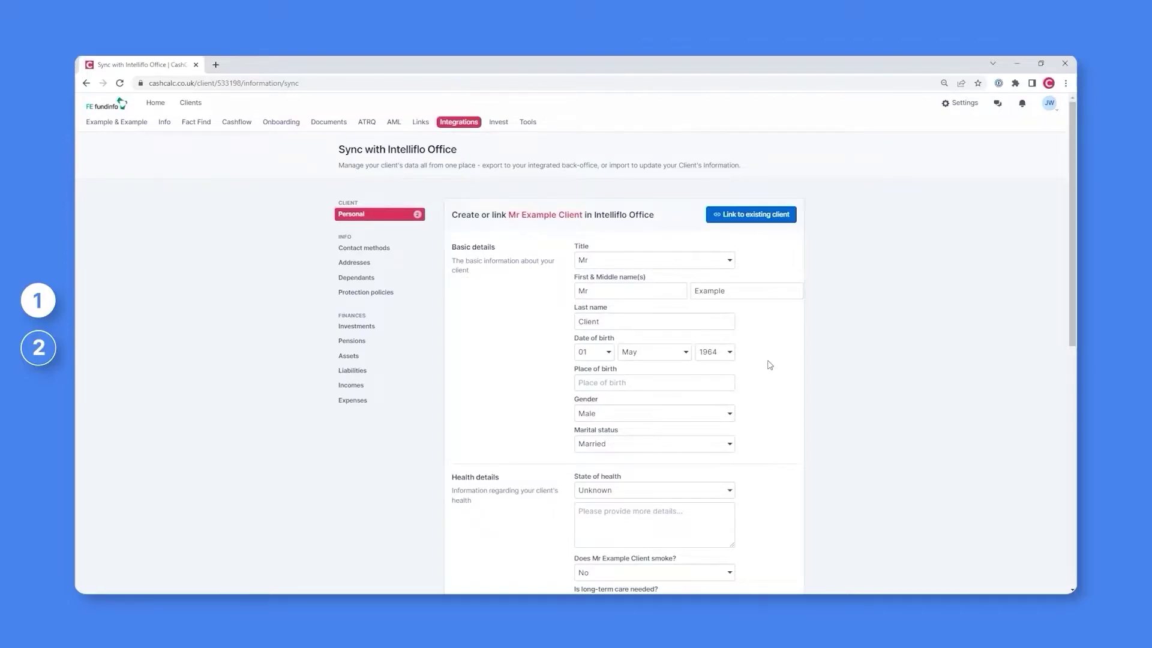
scroll(770, 365, "down", 8)
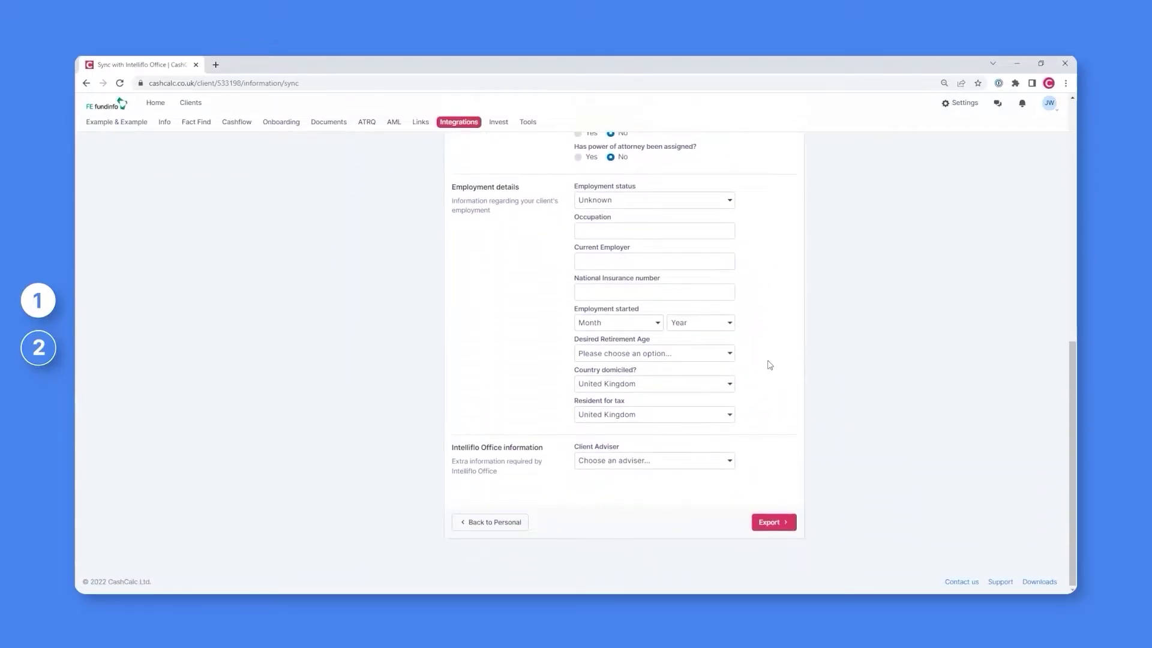
left_click(771, 523)
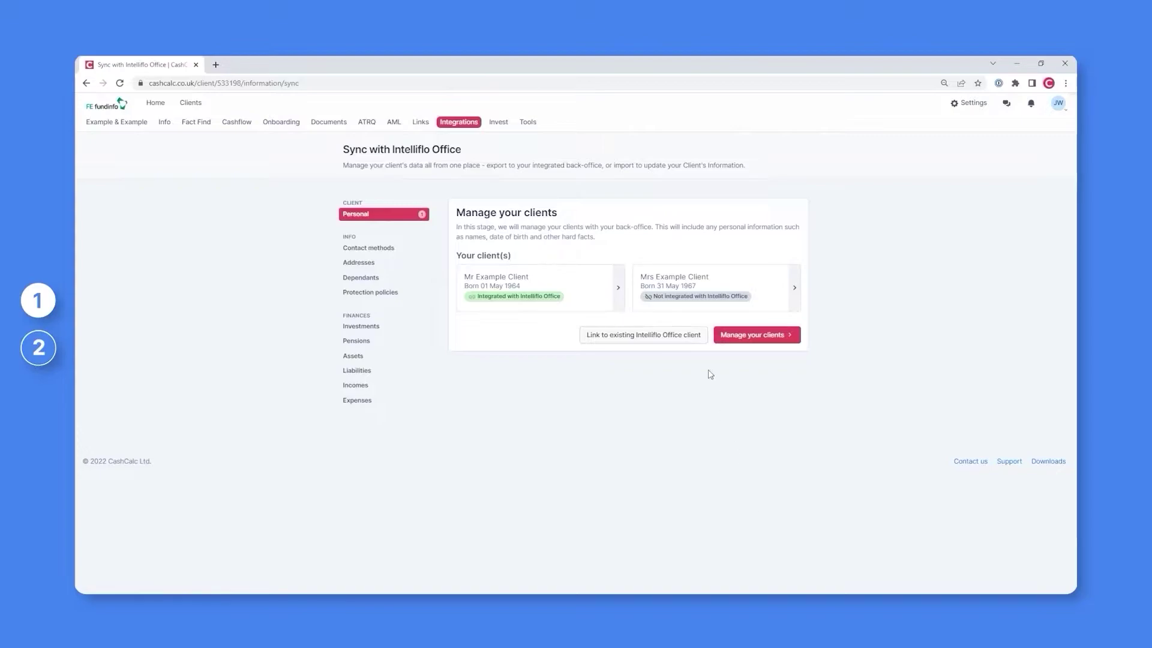
- Export Mrs Example Client's card to Intelliflo Office
left_click(681, 280)
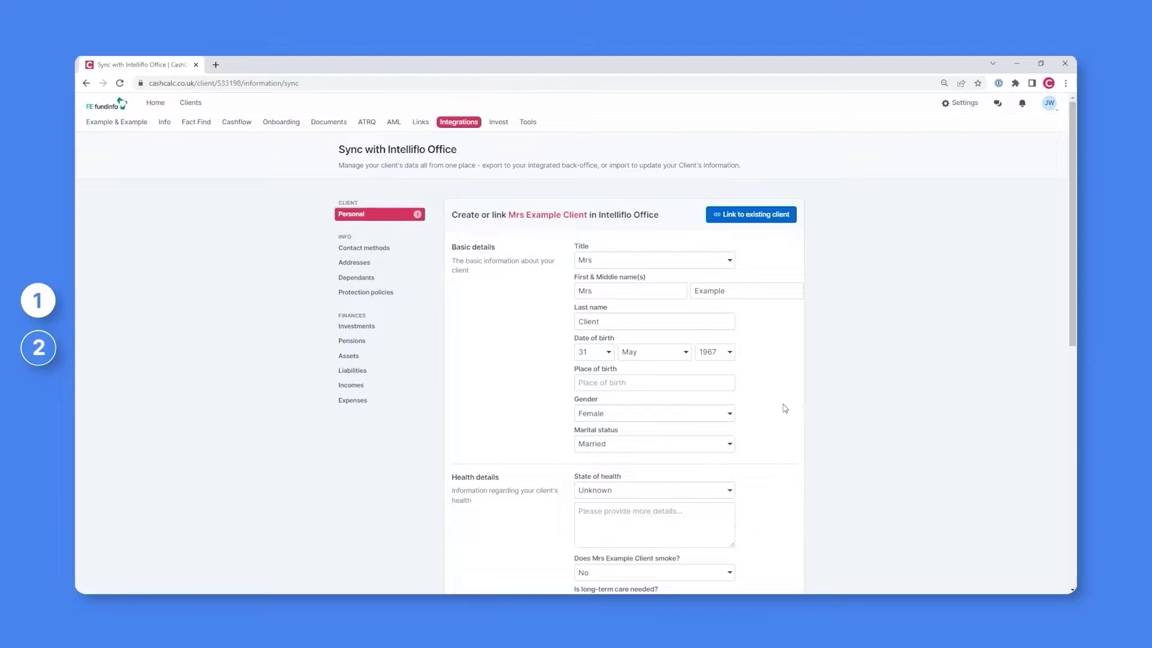
scroll(784, 409, "down", 10)
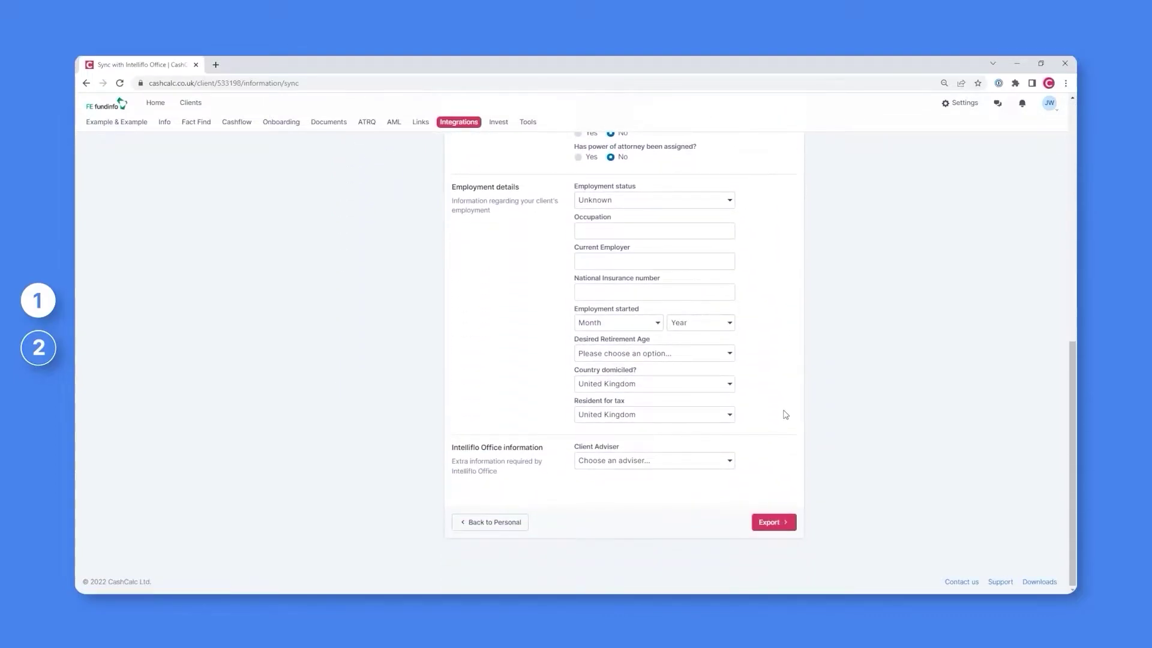
left_click(772, 525)
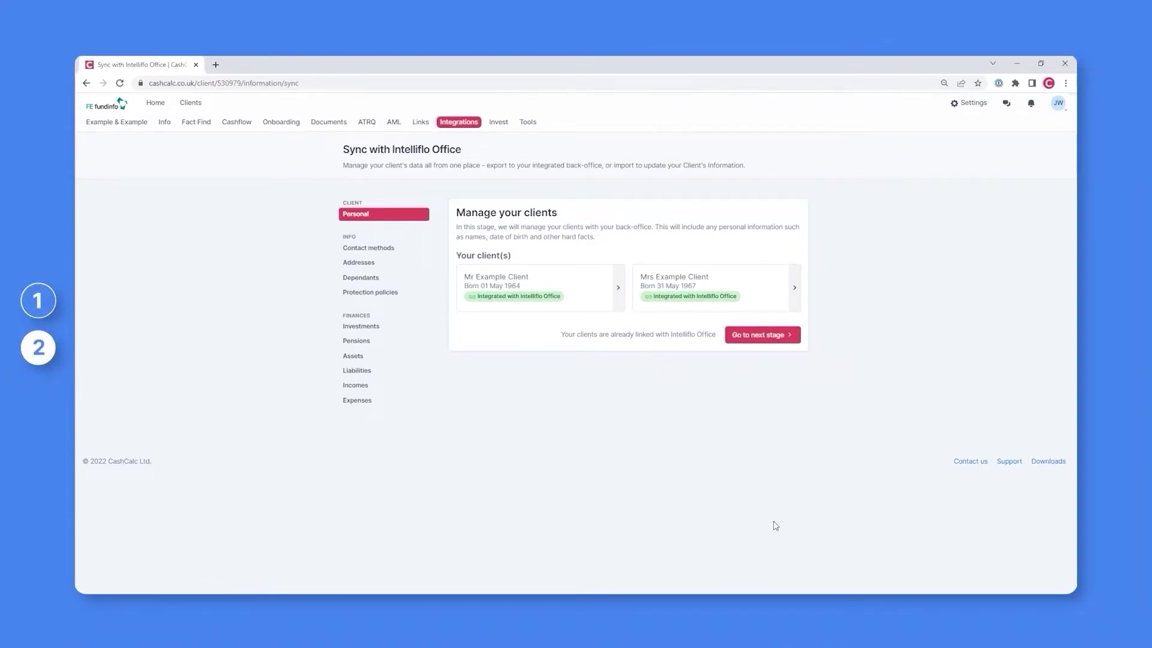
- Advance the sync to the Manage contact methods stage
left_click(760, 339)
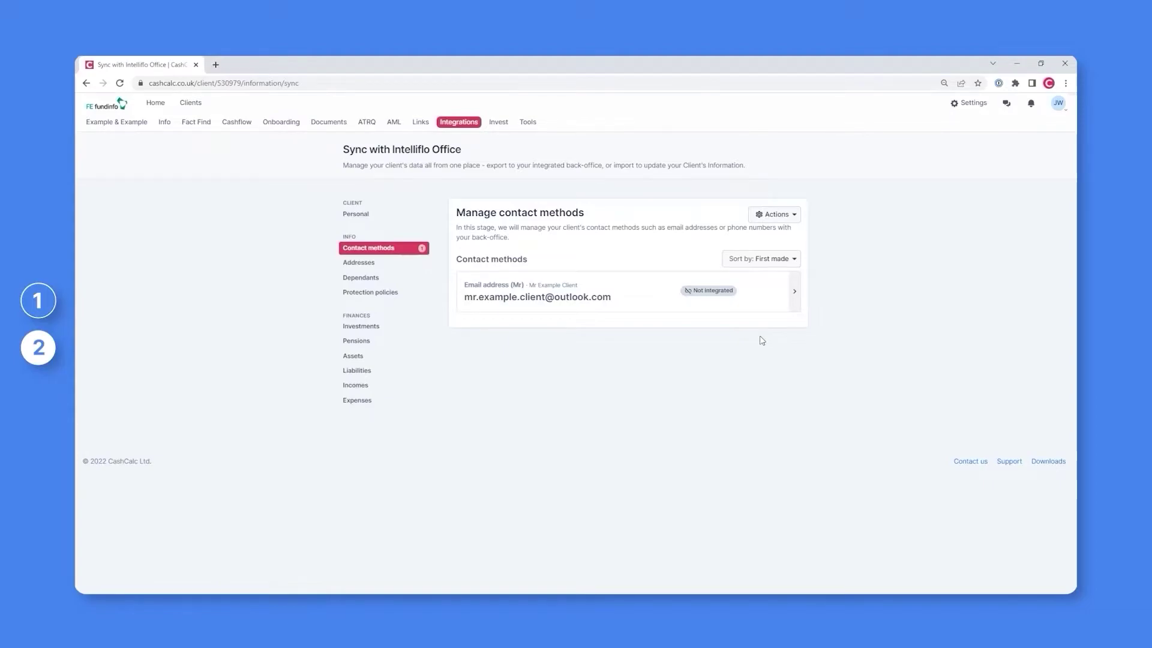
- Export the email with owner and contact owner Mr Example Client, Primary Yes, type Email
left_click(762, 298)
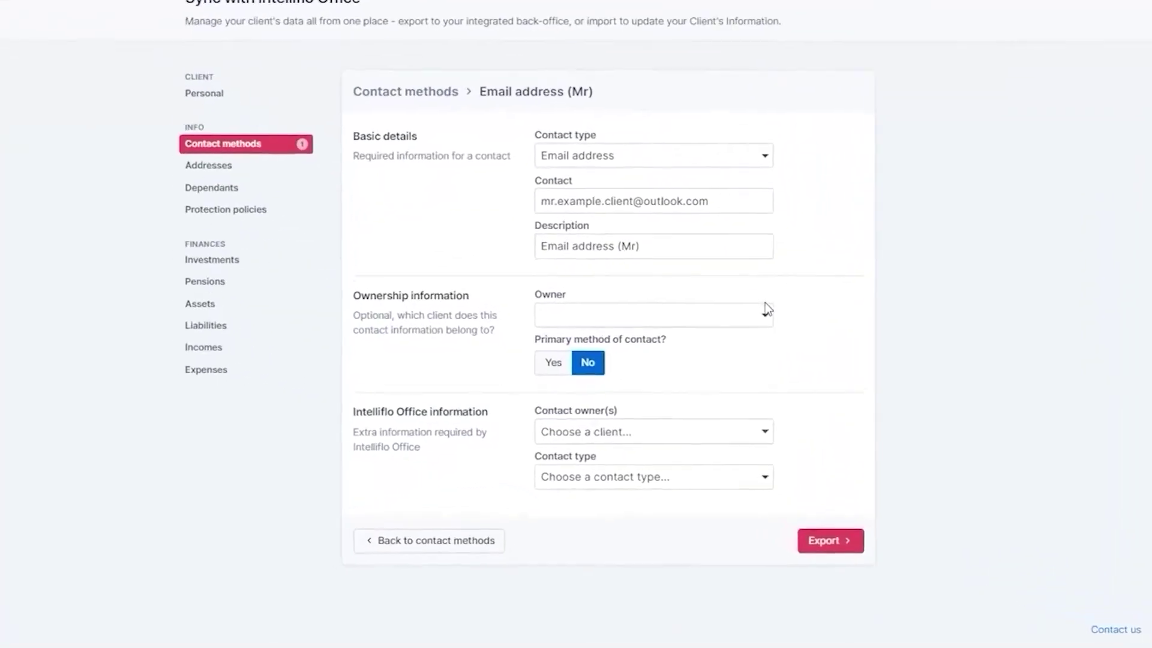
left_click(733, 363)
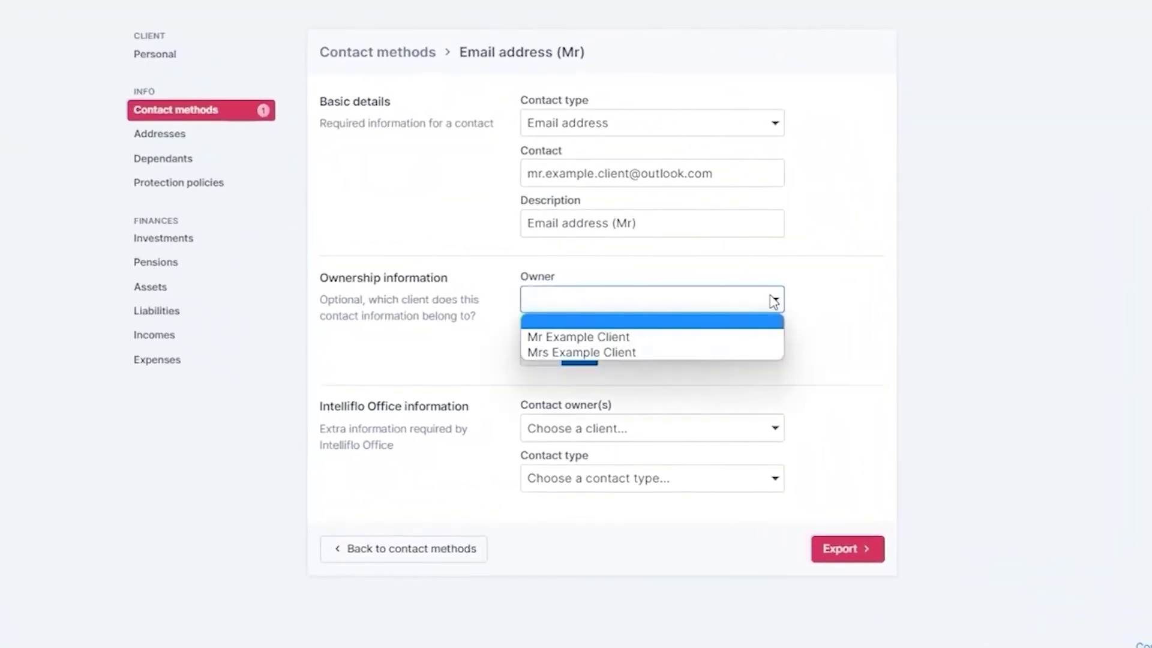
left_click(759, 336)
left_click(540, 353)
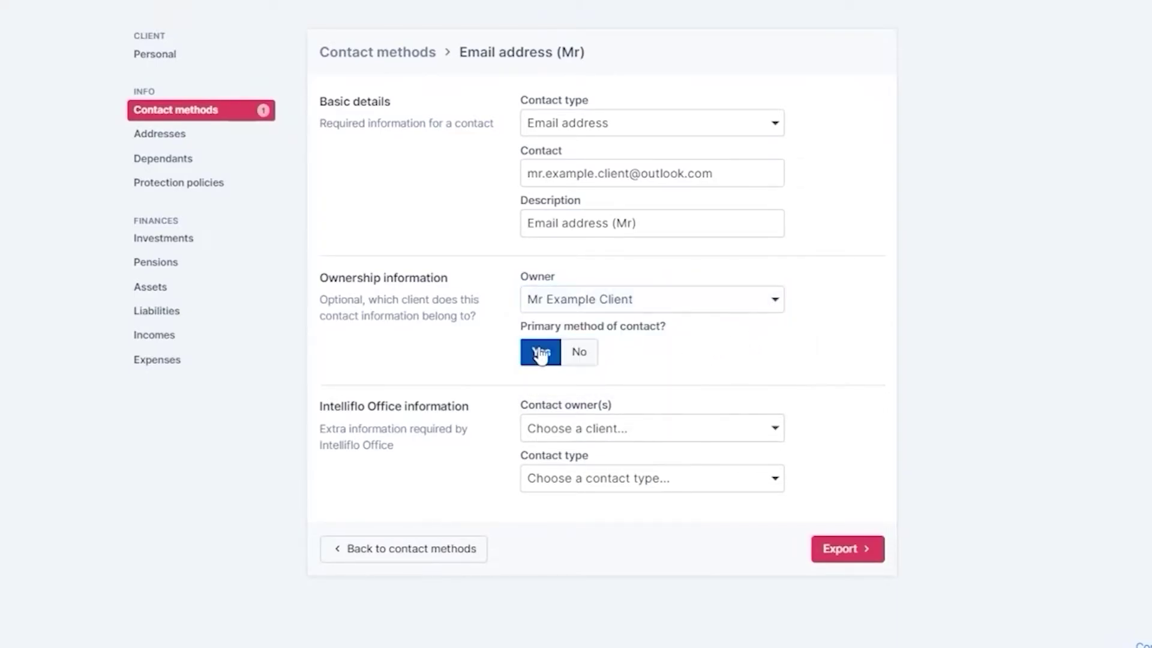
left_click(660, 427)
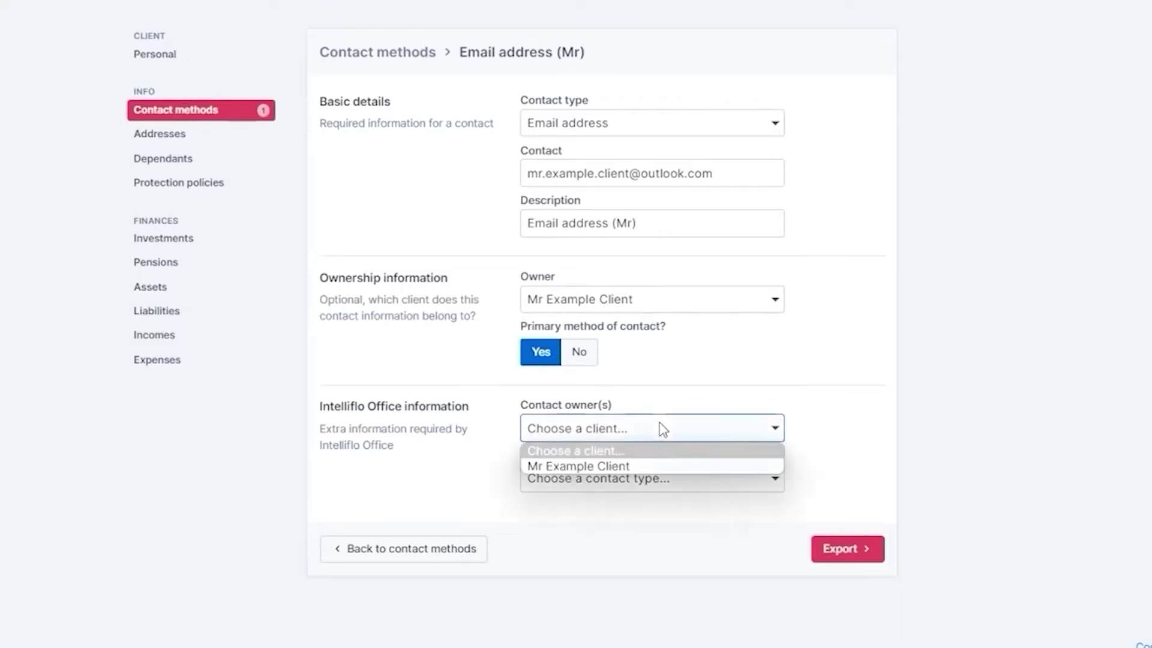
left_click(660, 466)
left_click(673, 483)
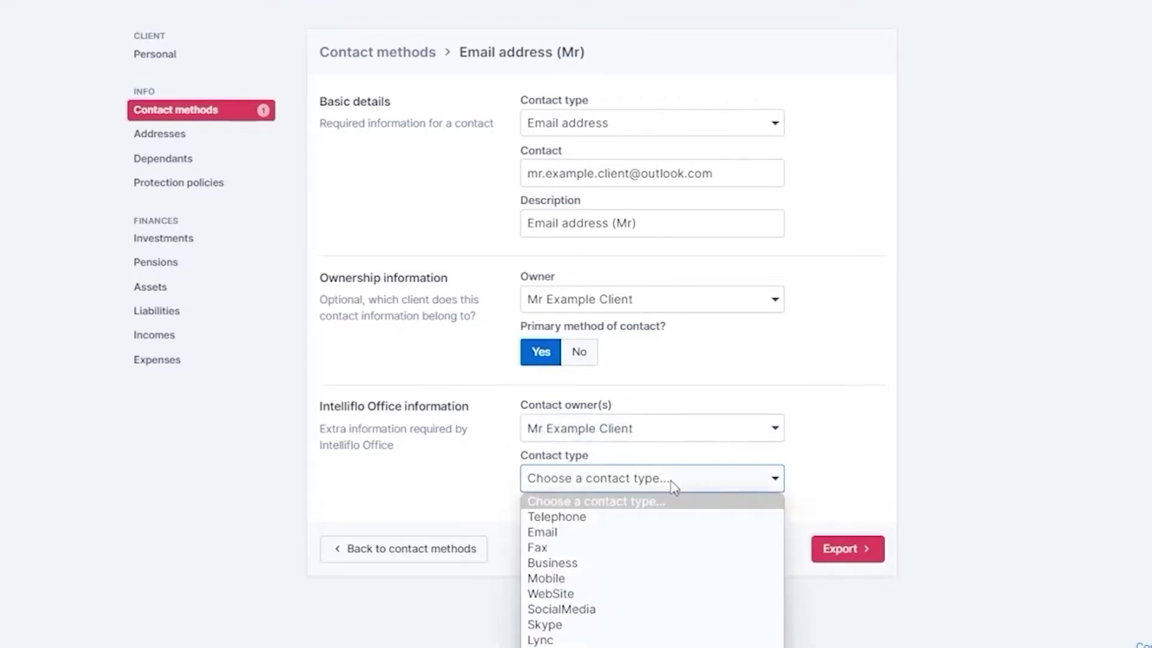
left_click(672, 532)
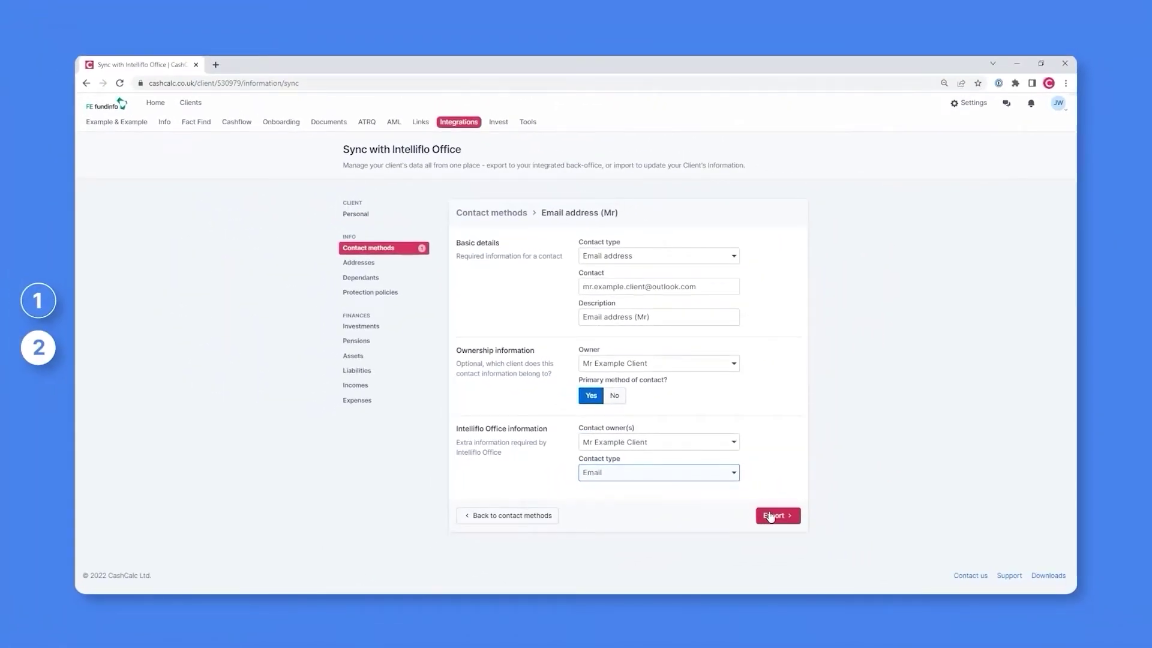
left_click(846, 549)
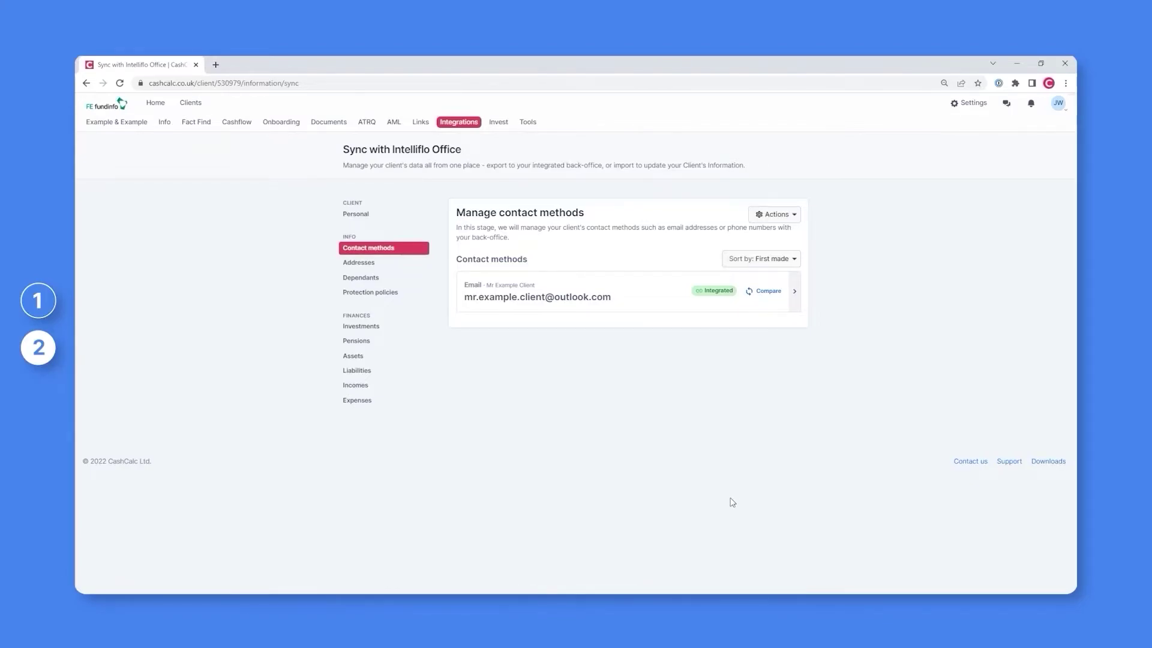
- Switch to the Investments stage and open the £25,811 Vanguard ISA's details
left_click(369, 332)
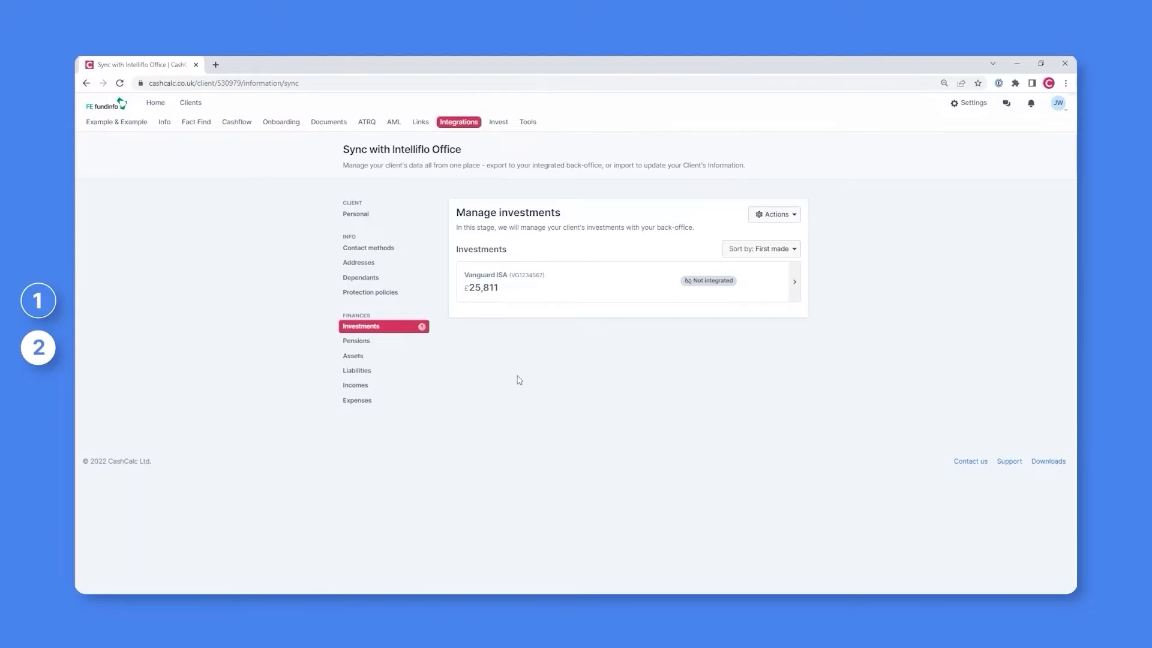
left_click(574, 295)
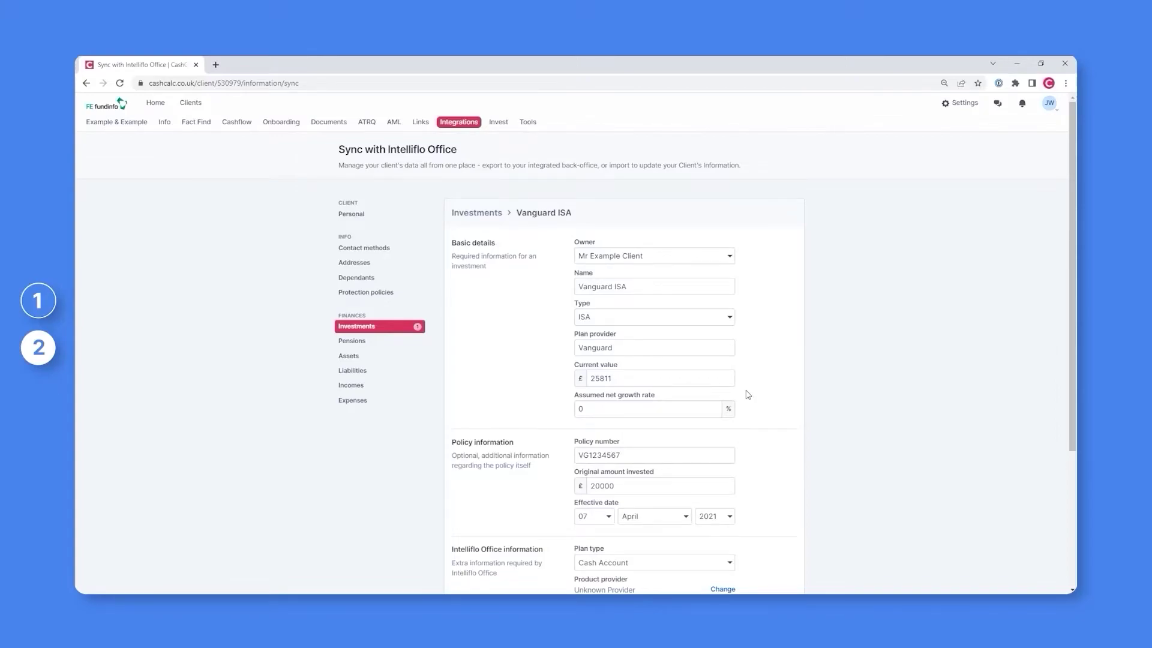
- Export the Vanguard ISA with plan type ISA (Cash) and product provider Vanguard
scroll(748, 394, "down", 3)
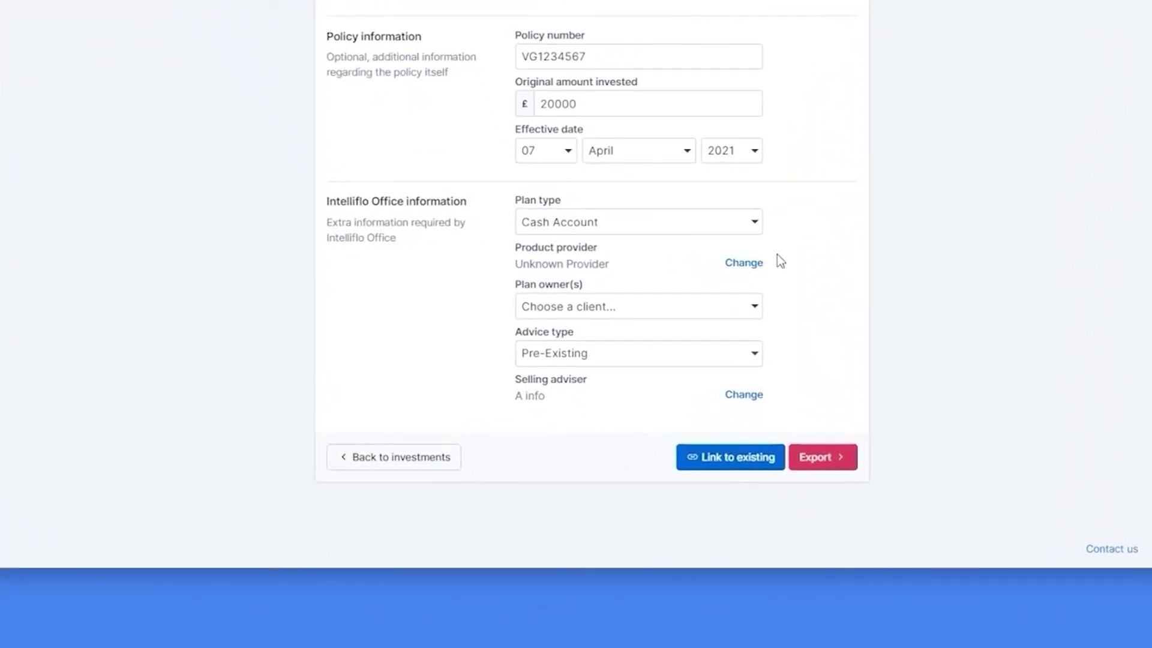
left_click(751, 225)
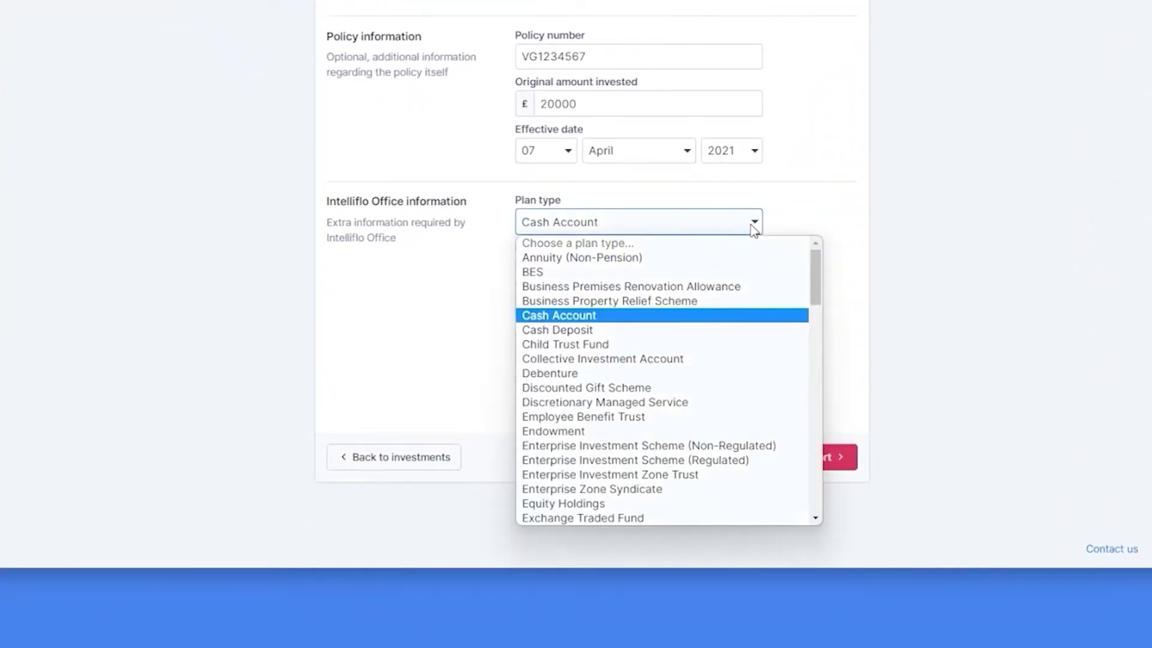
left_click_drag(811, 274, 819, 347)
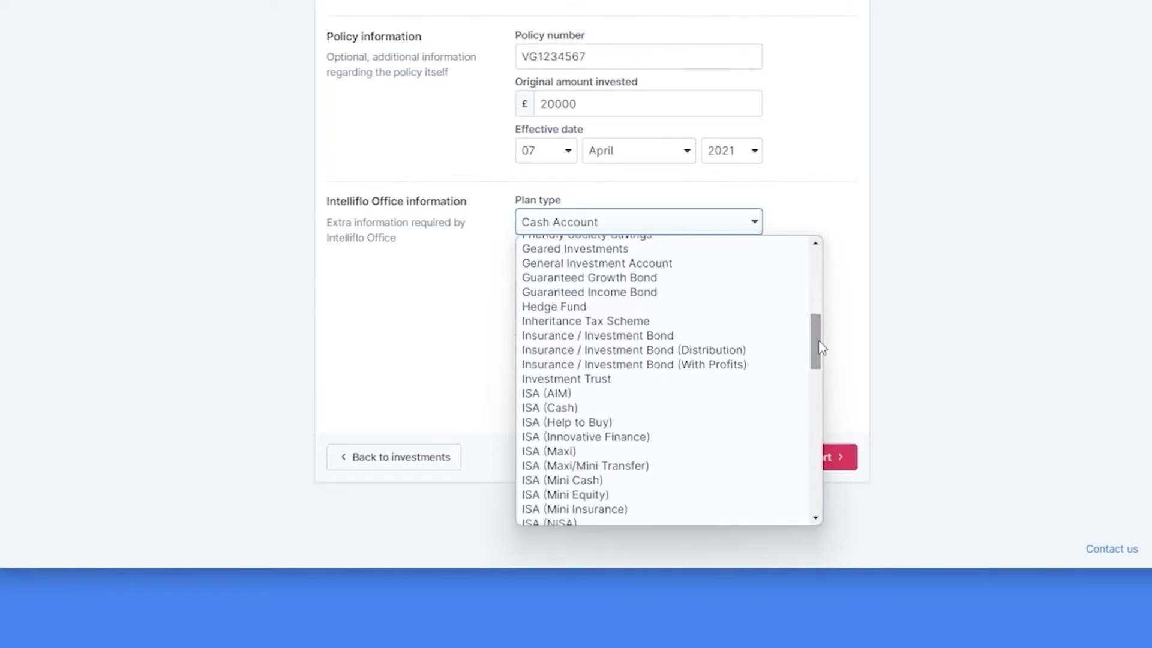
left_click(768, 408)
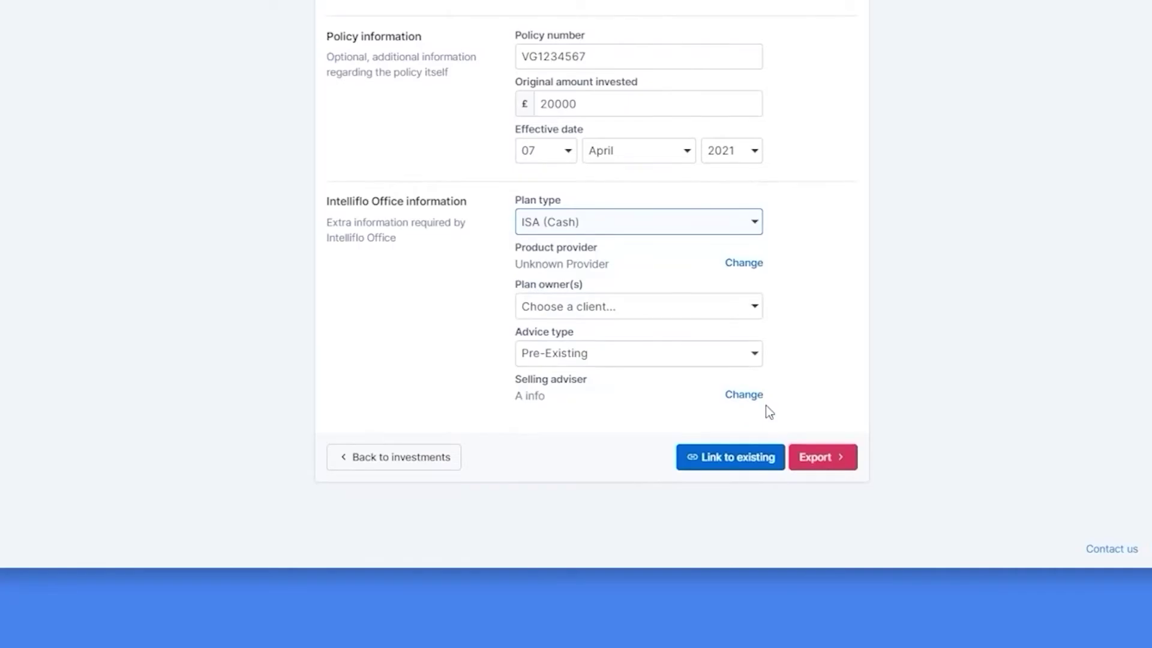
left_click(743, 264)
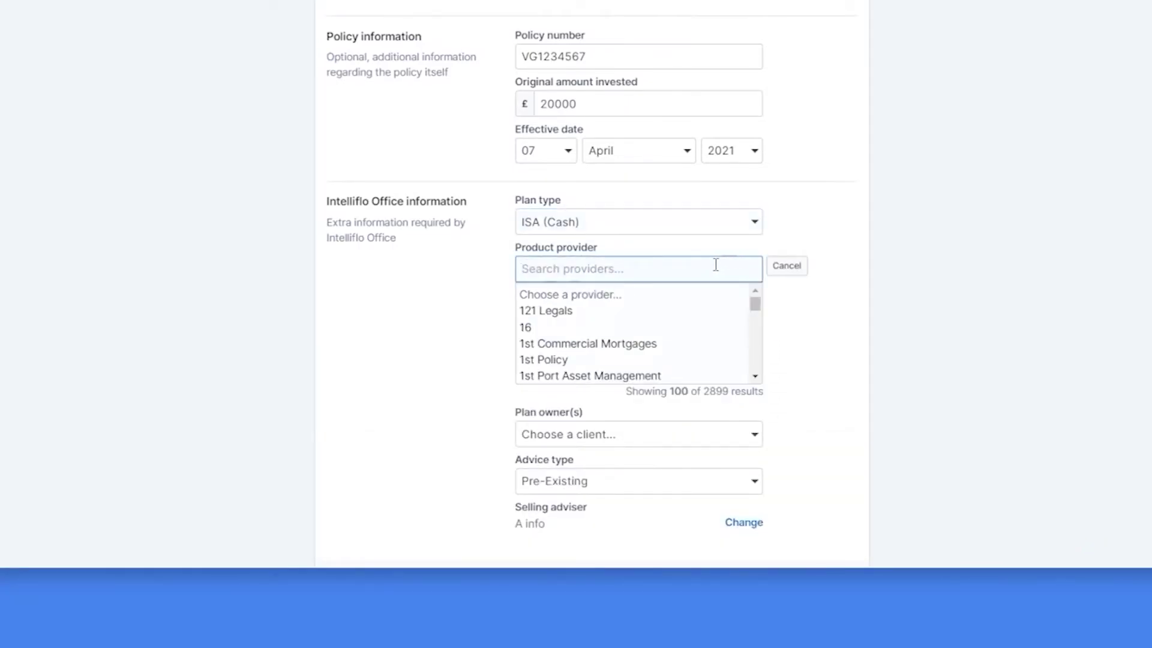
type("Vanguard")
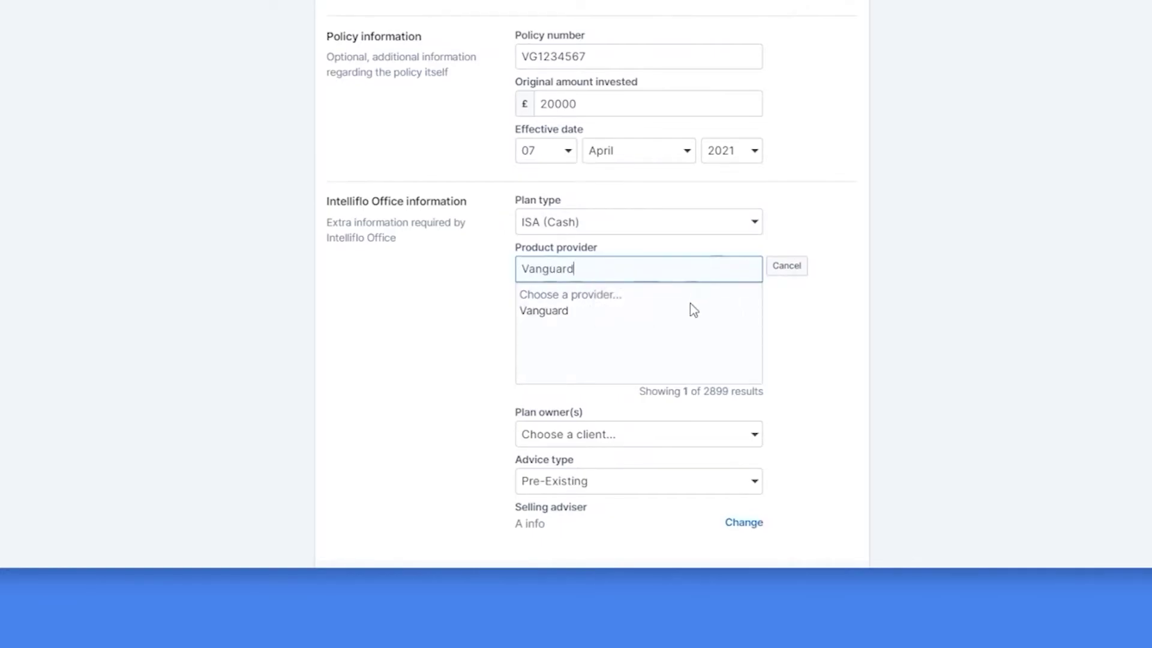
left_click(689, 312)
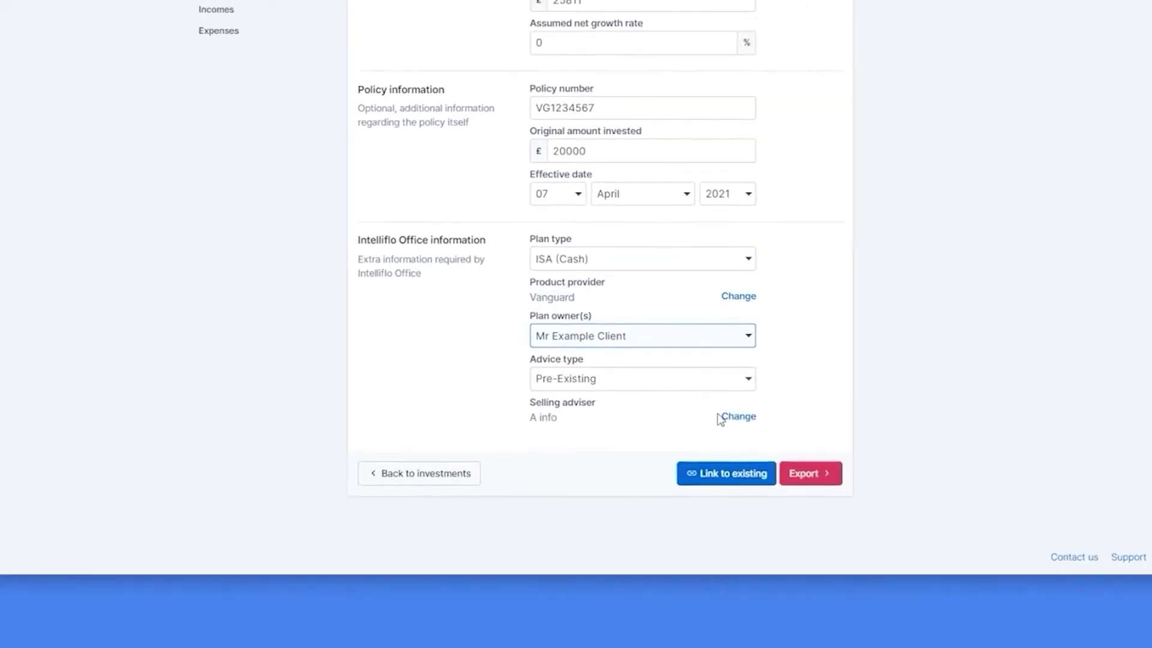
left_click(811, 474)
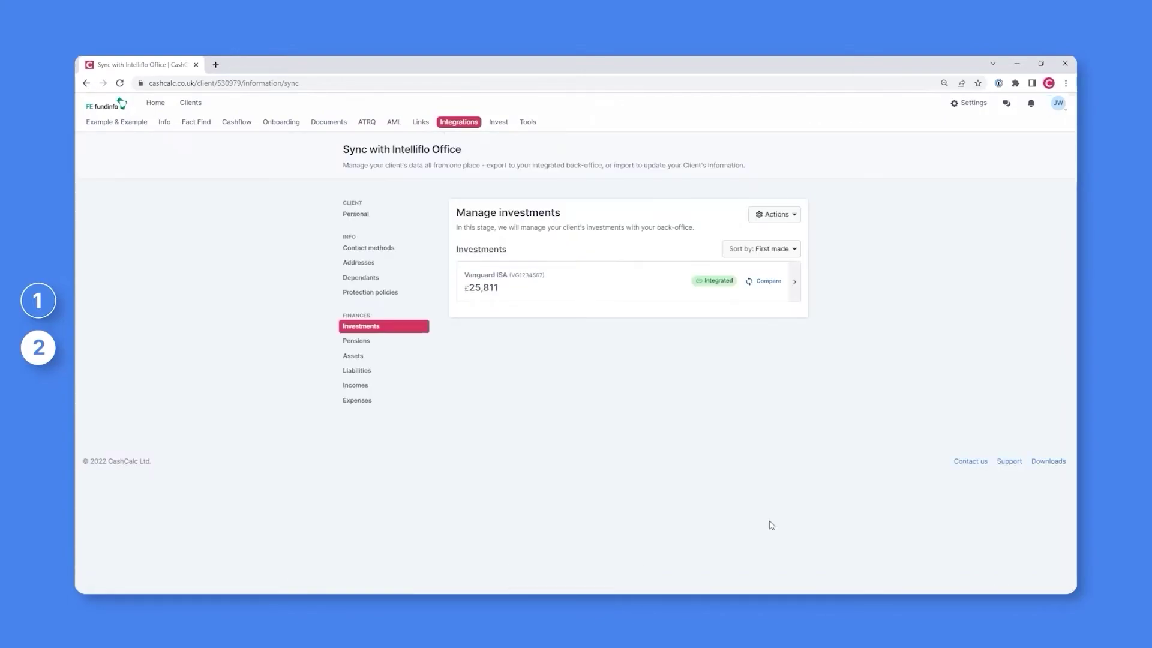
- Update the Vanguard ISA to Intelliflo Office's £27,296 value and return to the client list
left_click(762, 285)
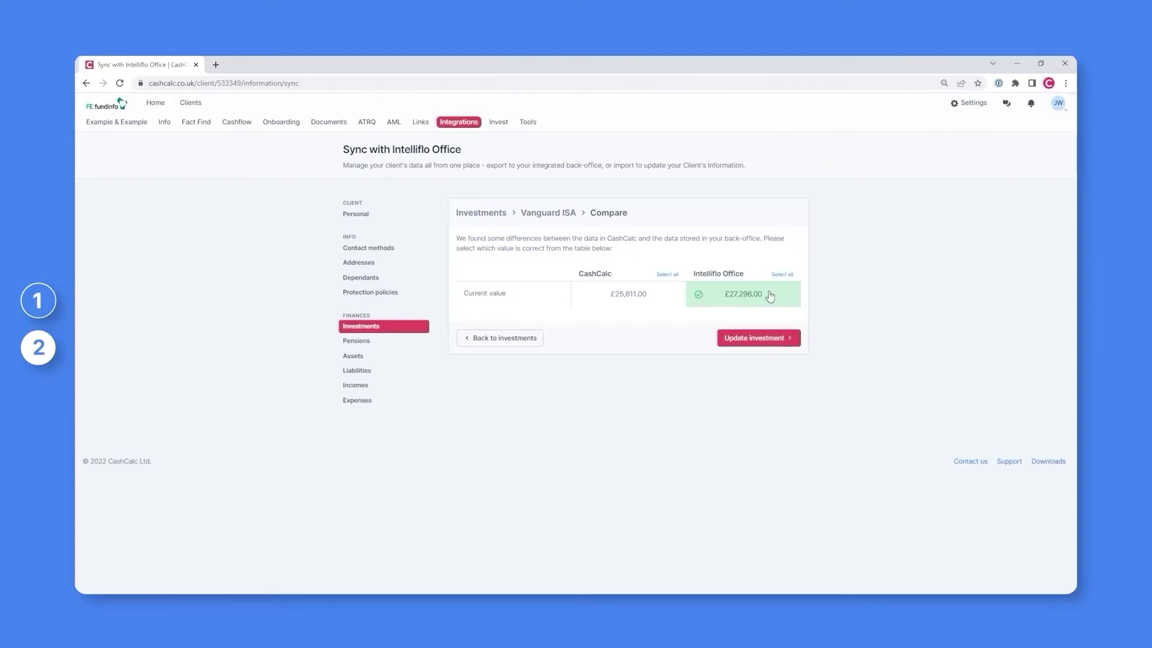
left_click(755, 340)
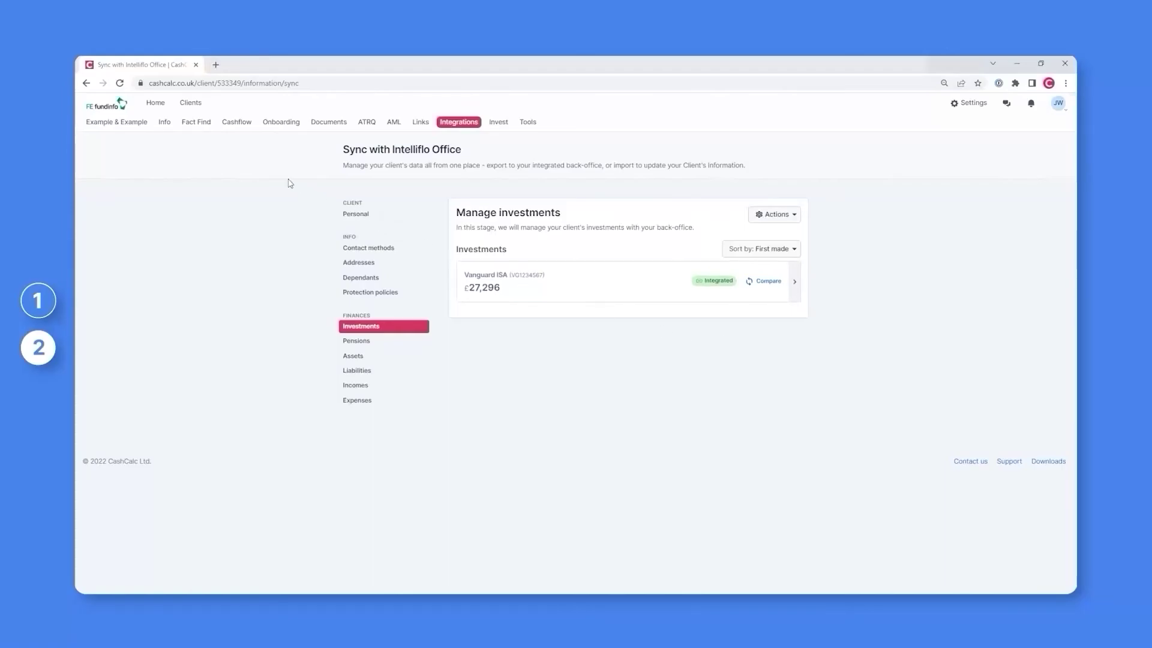
left_click(191, 103)
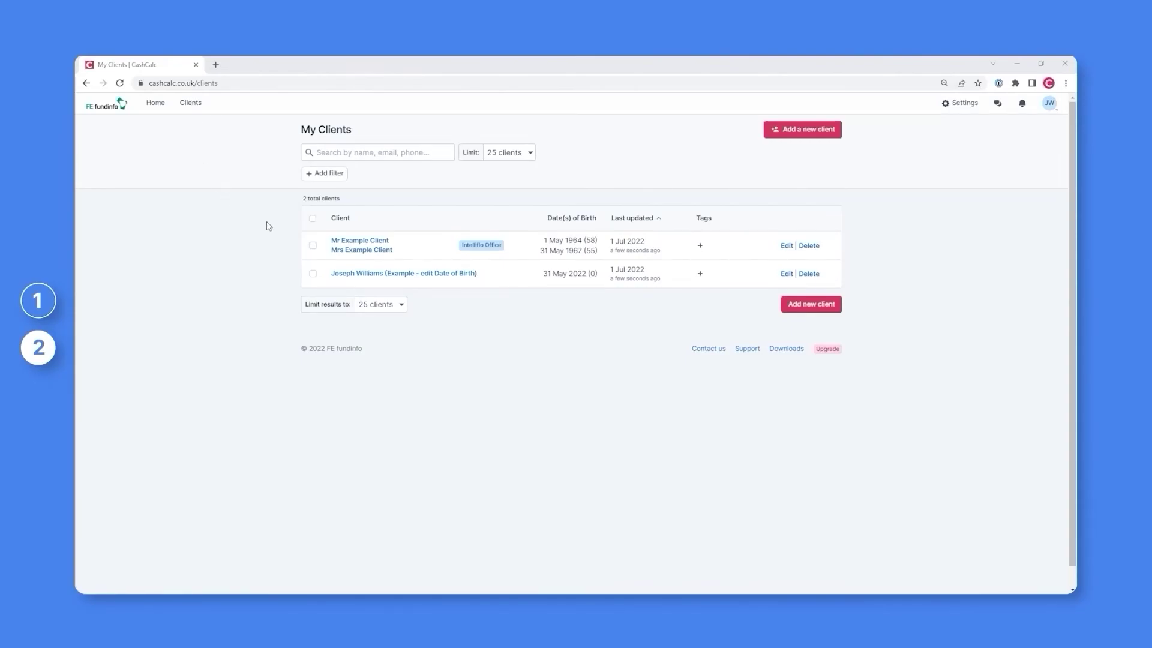
- Add a client list filter and choose Integration status
left_click(341, 175)
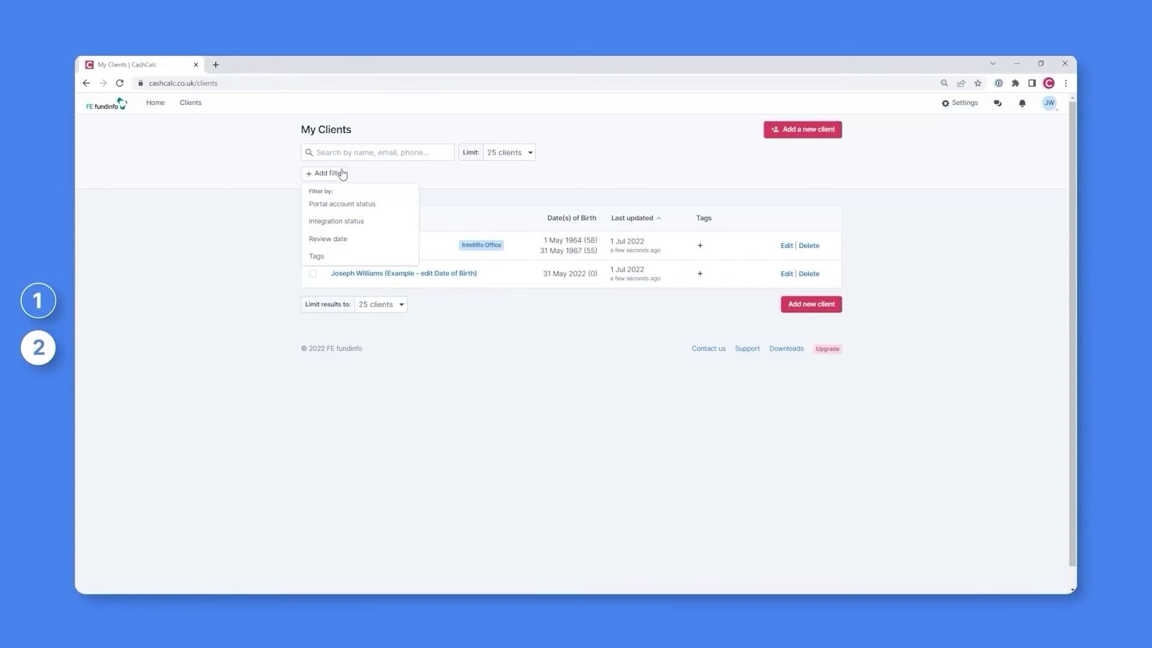
left_click(373, 222)
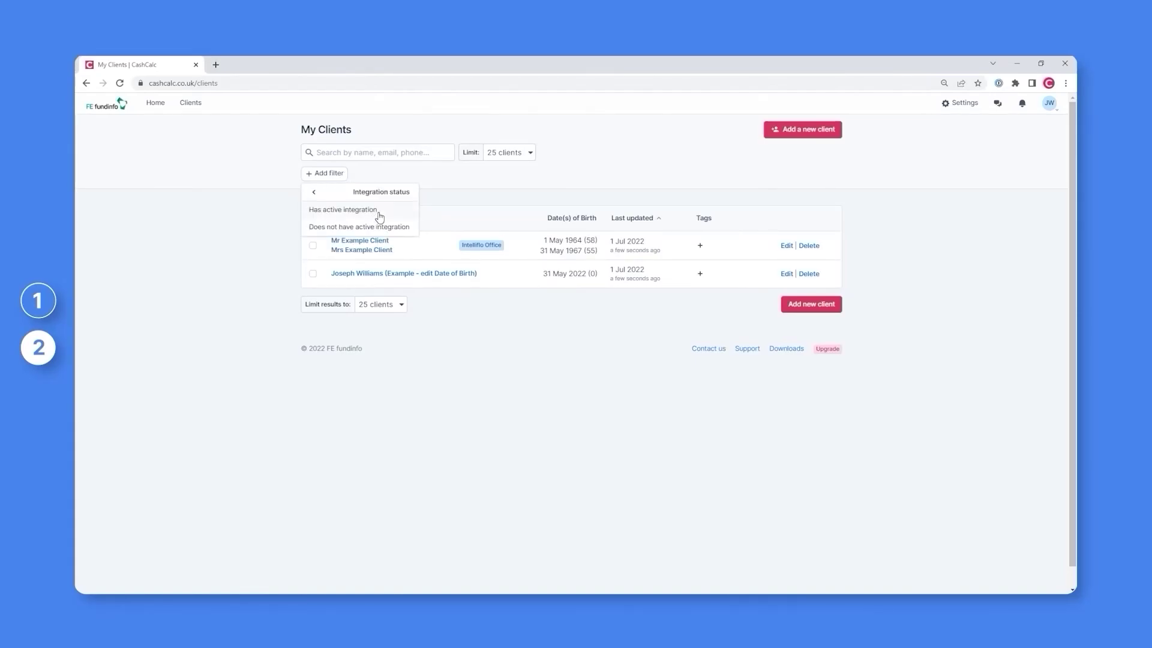